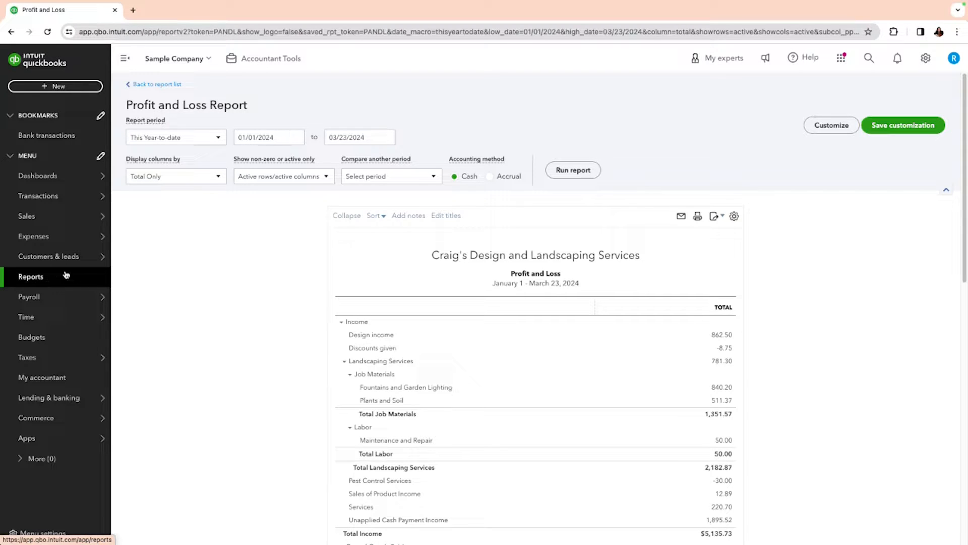
- Open the Profit and Loss report and run it with the Cash accounting method
left_click(87, 283)
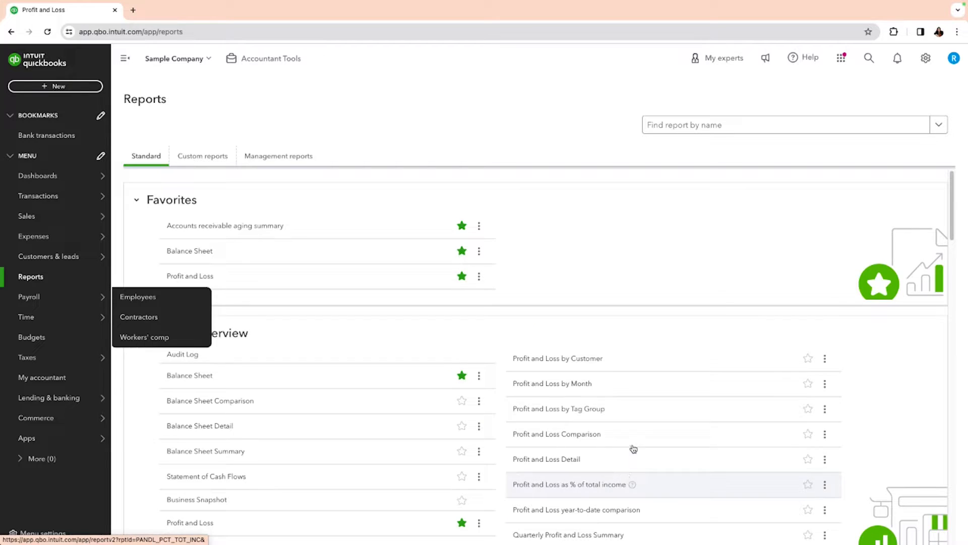
mouse_move(102, 233)
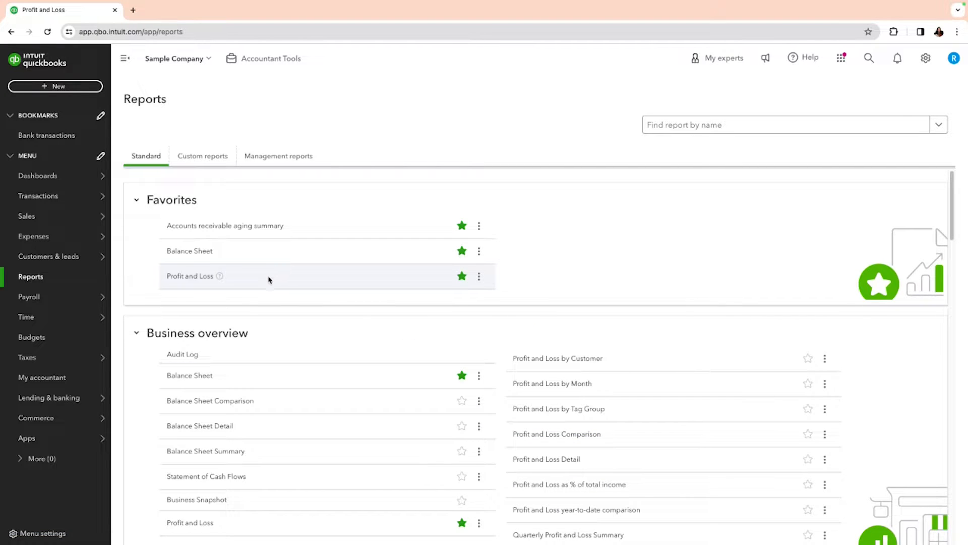
left_click(176, 277)
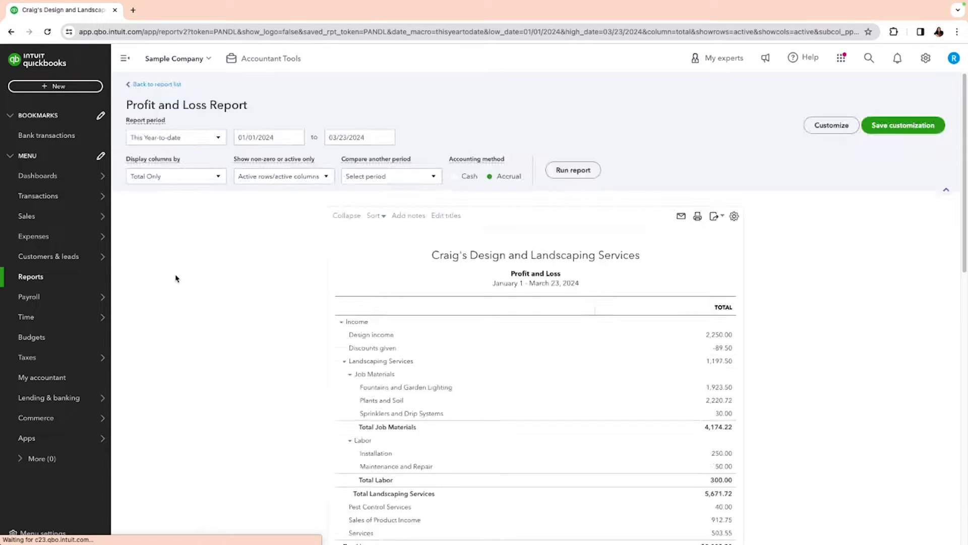
scroll(175, 264, "down", 4)
scroll(170, 248, "up", 2)
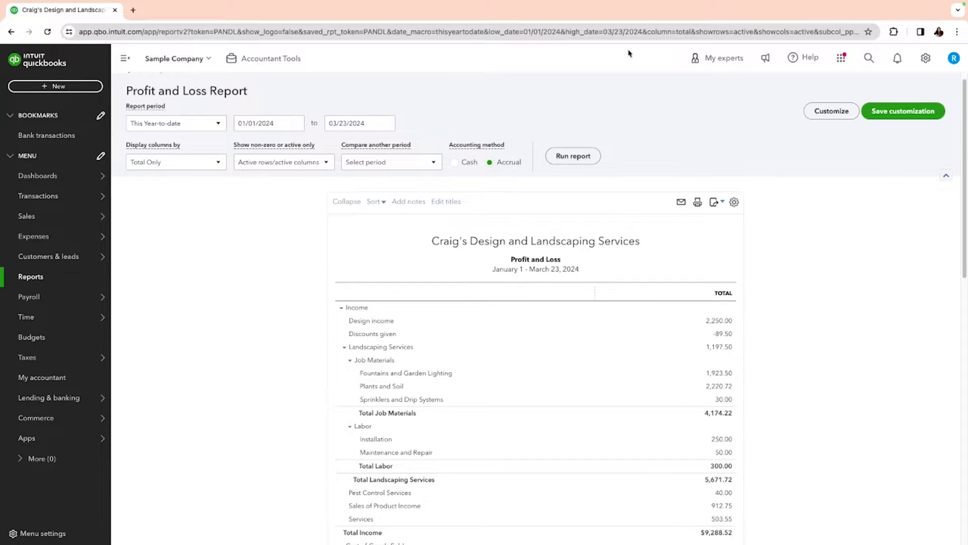
left_click(454, 162)
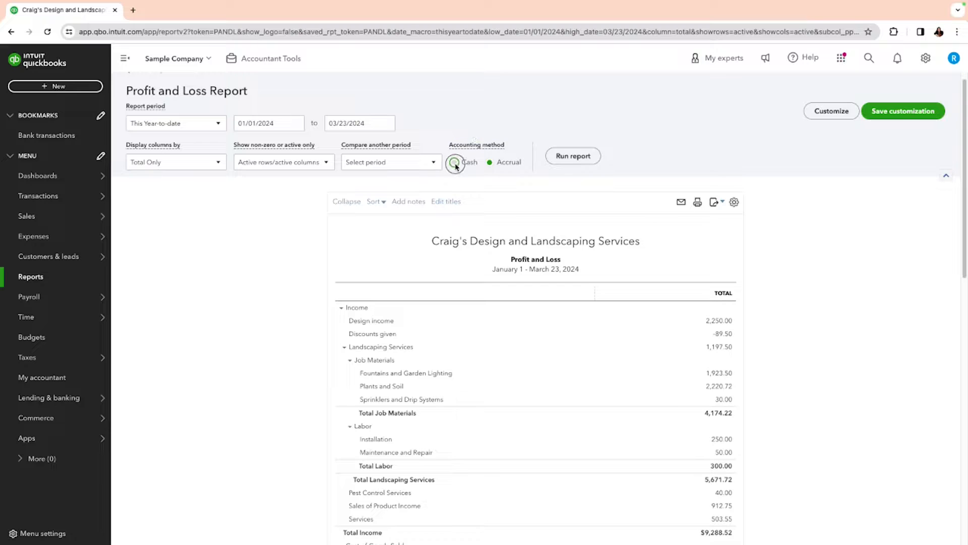
left_click(567, 161)
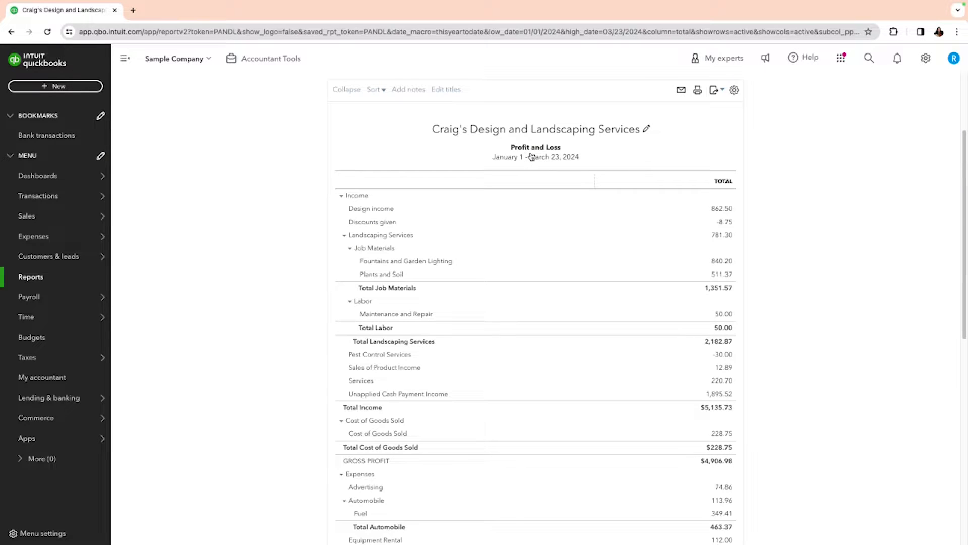
- Open the transaction details behind the Unapplied Cash Payment Income total in the Profit and Loss report
scroll(535, 129, "up", 2)
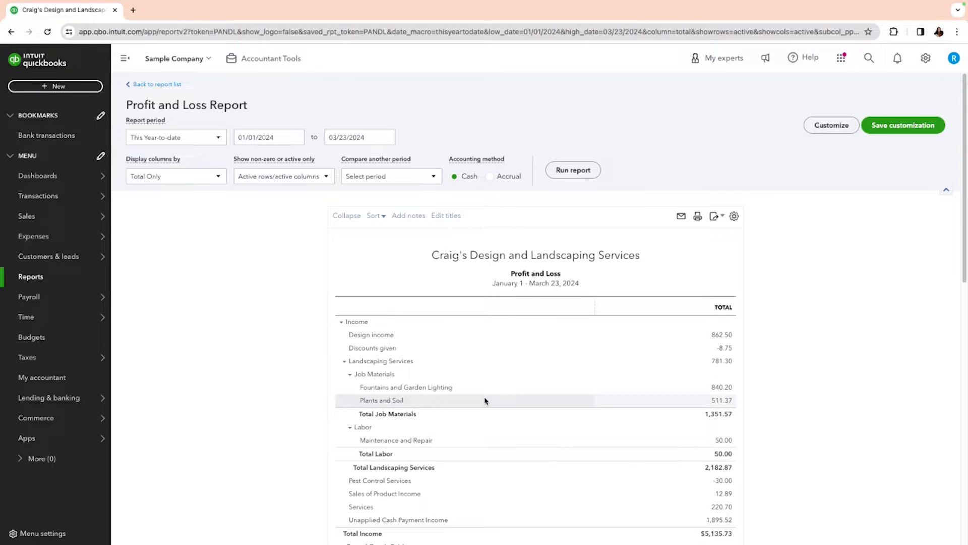
scroll(488, 395, "down", 1)
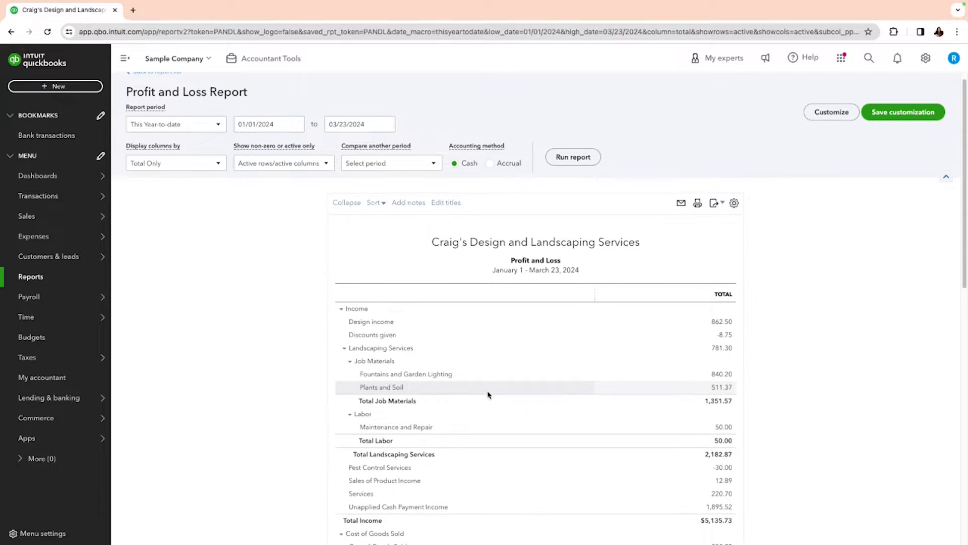
scroll(488, 395, "down", 3)
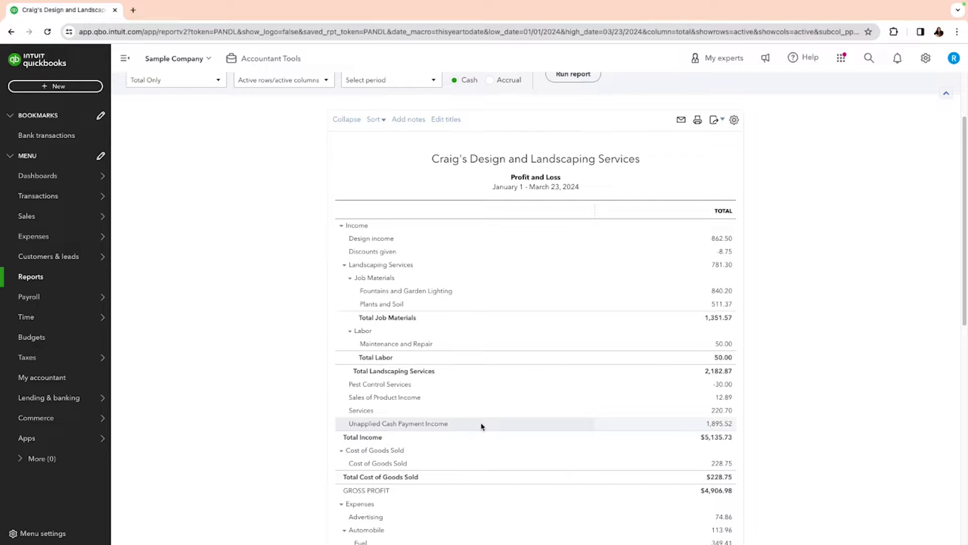
left_click(722, 428)
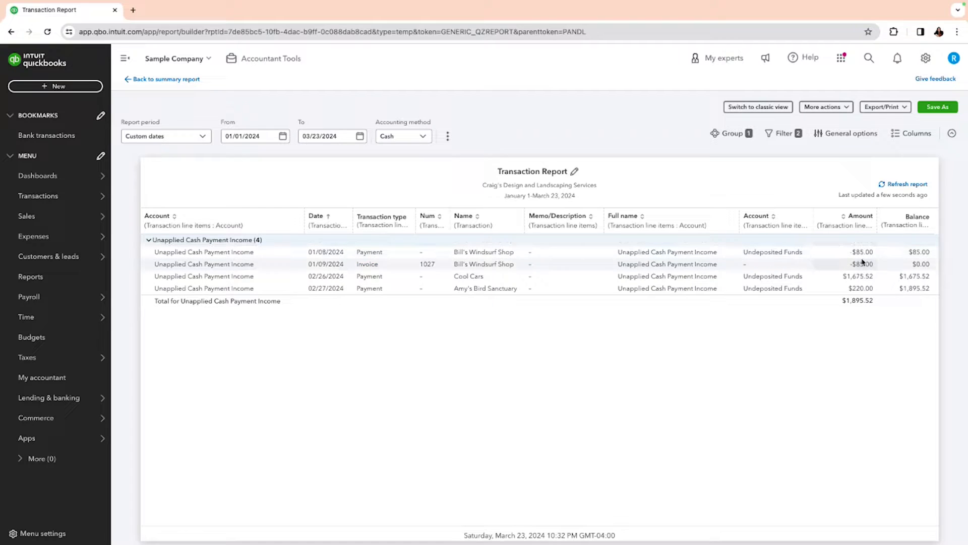
- Change the invoice date of Bill's Windsurf Shop invoice 1027 to 01/08/2024 and save it, accepting the change to the linked transaction
left_click(861, 264)
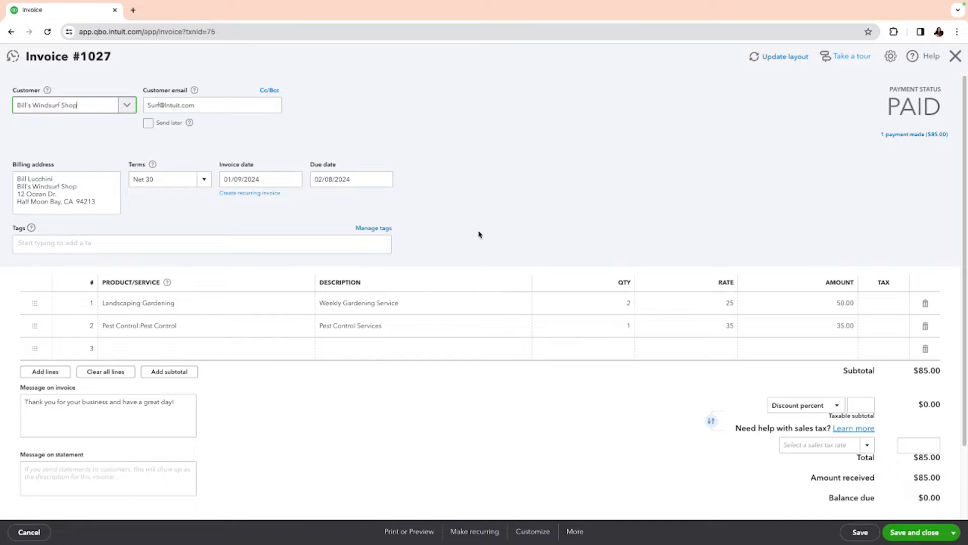
left_click(293, 180)
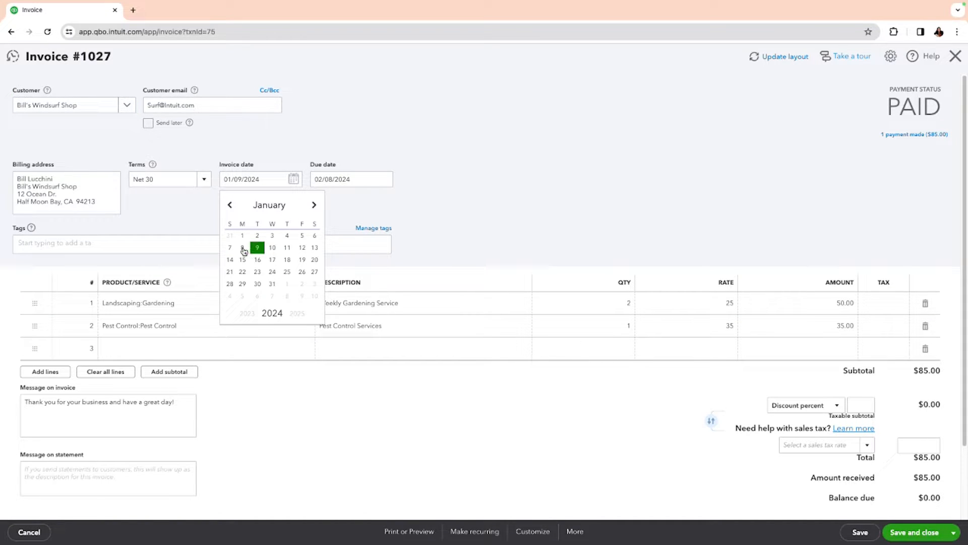
left_click(242, 249)
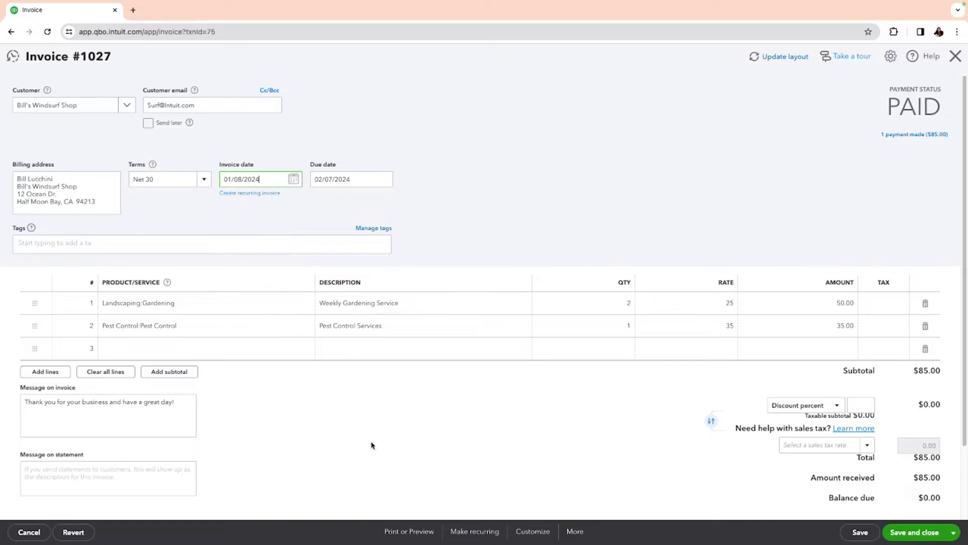
left_click(914, 533)
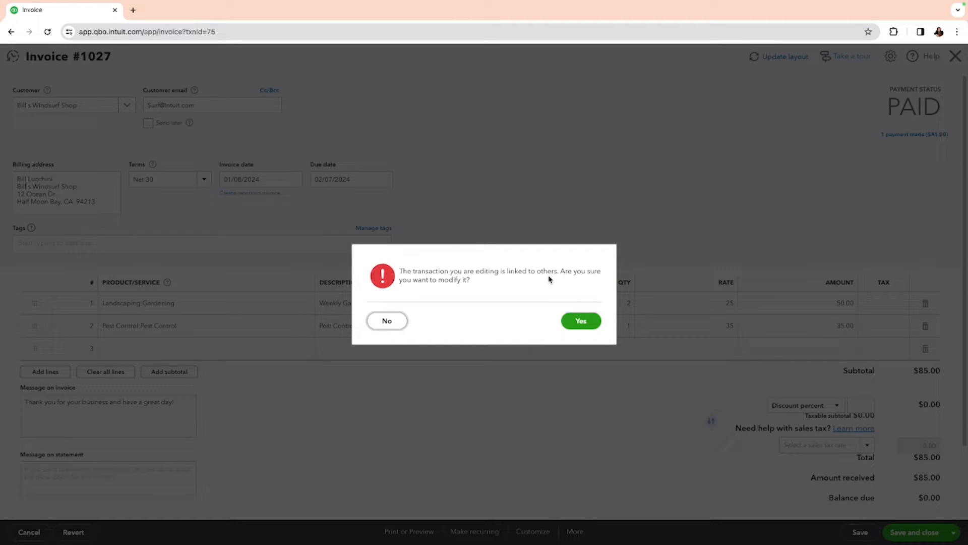
left_click(580, 321)
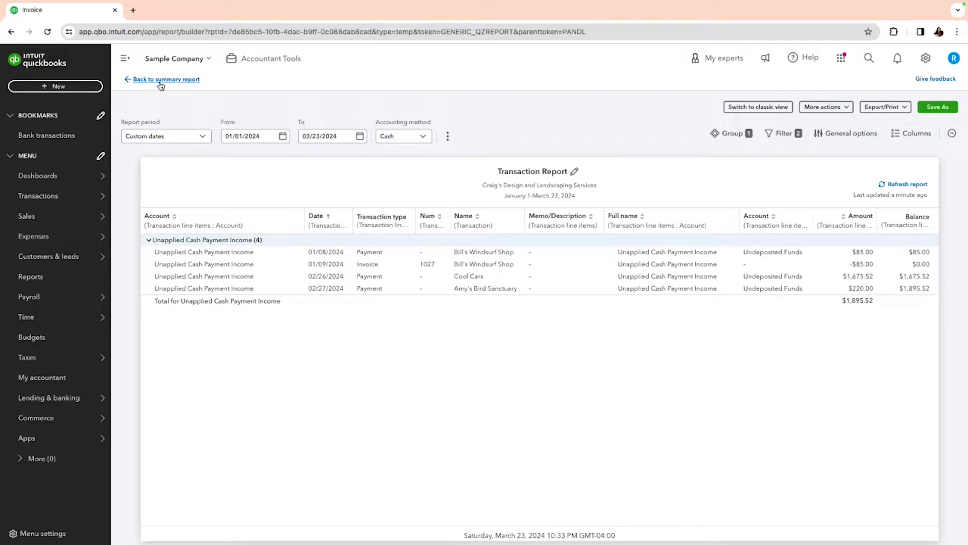
- Reopen the Unapplied Cash Payment Income details from the summary report, and apply the Cool Cars payment to invoice 1004 and save it
left_click(160, 81)
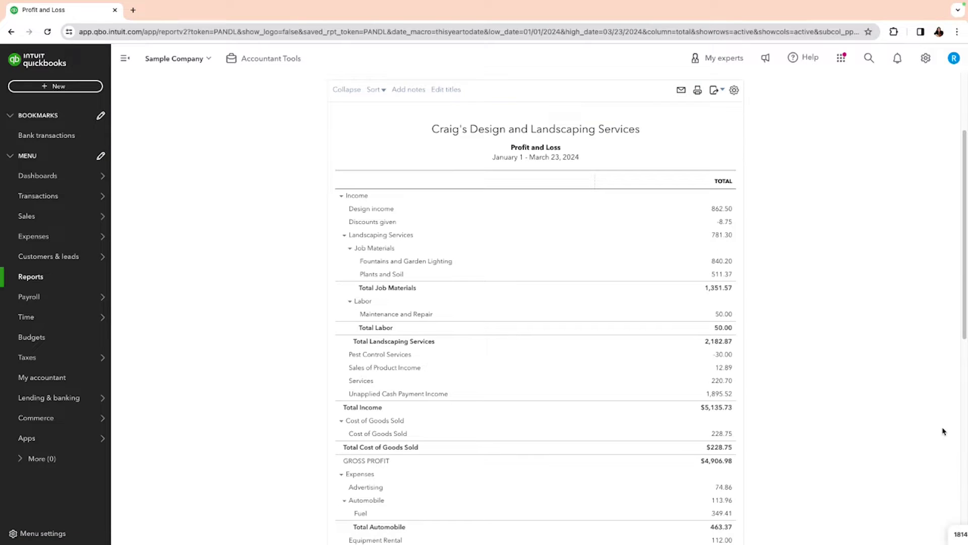
left_click(724, 393)
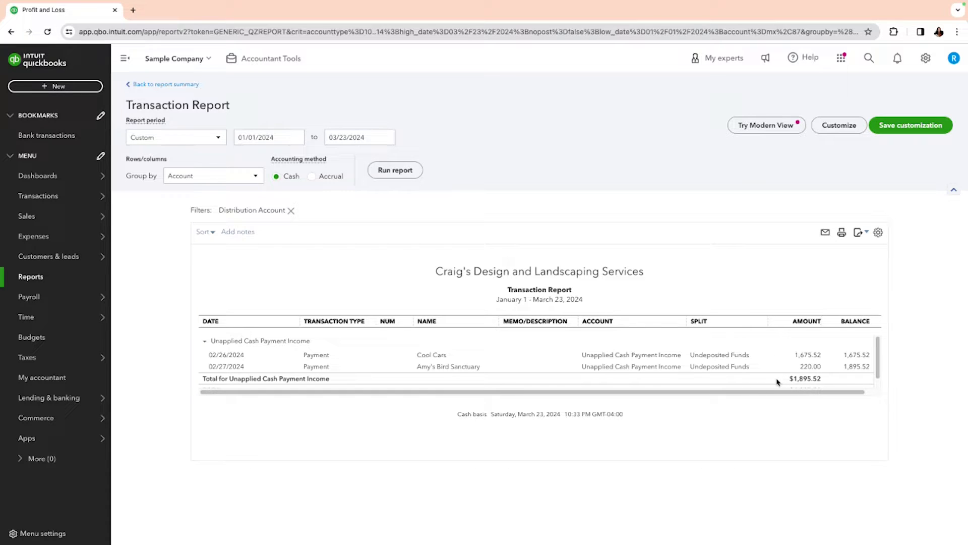
left_click(807, 356)
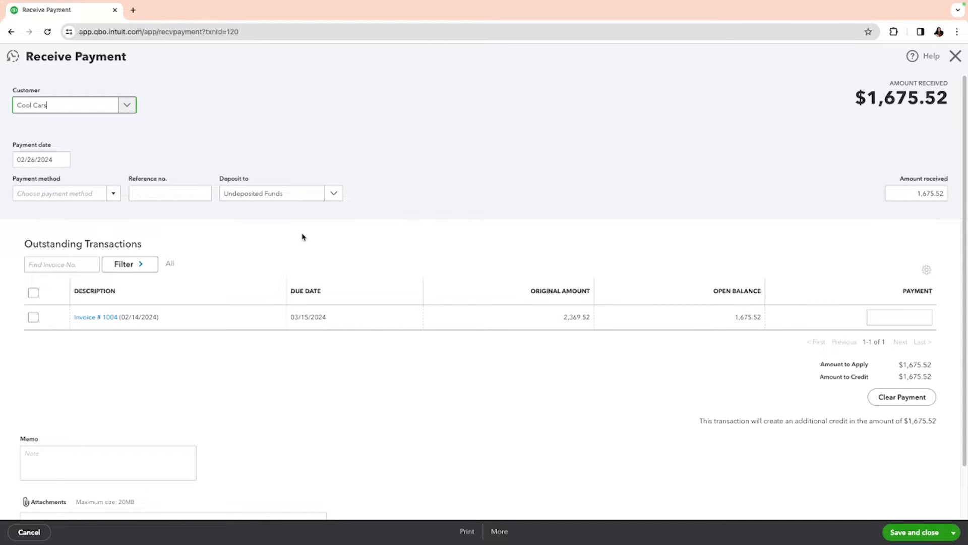
left_click(32, 319)
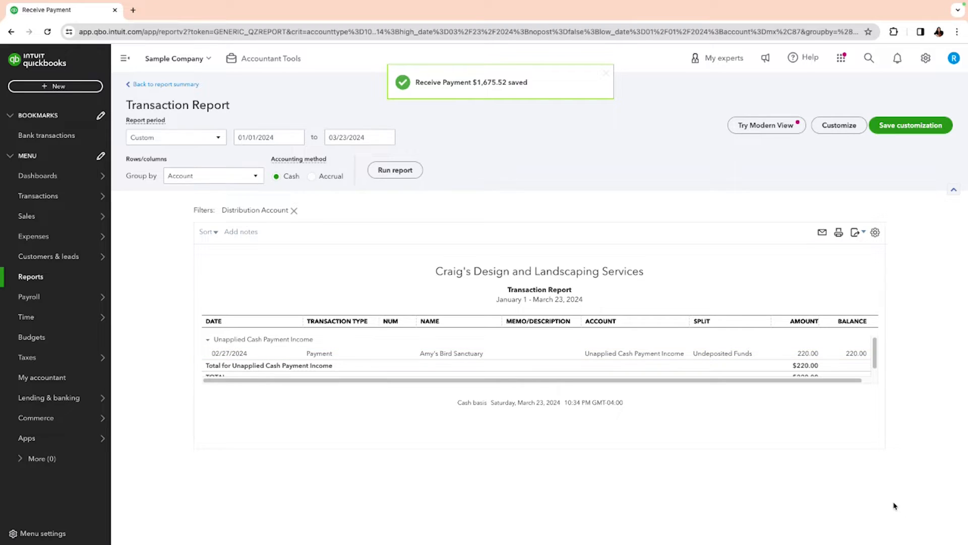
- Apply the Amy's Bird Sanctuary payment to invoice 1021, save it and return to the Profit and Loss summary
left_click(810, 353)
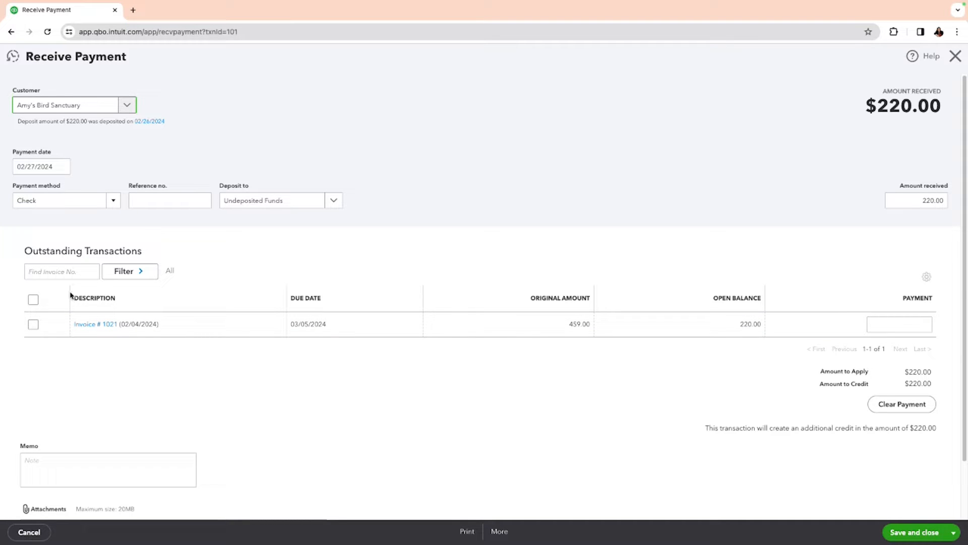
left_click(33, 324)
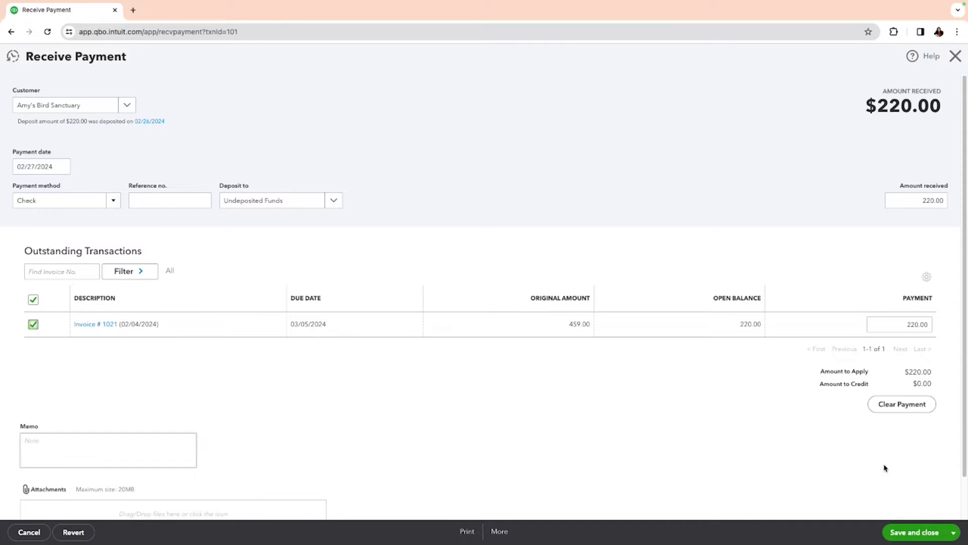
left_click(911, 533)
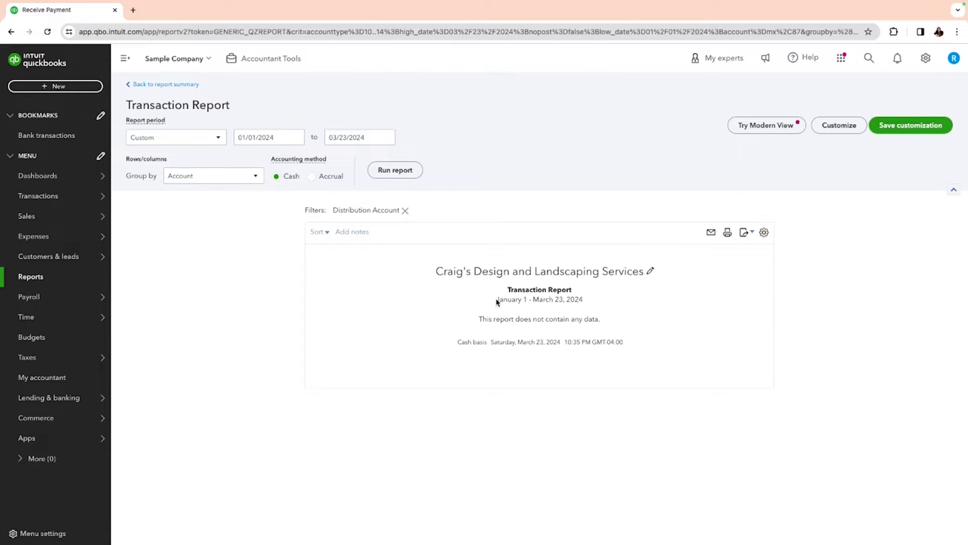
left_click(185, 85)
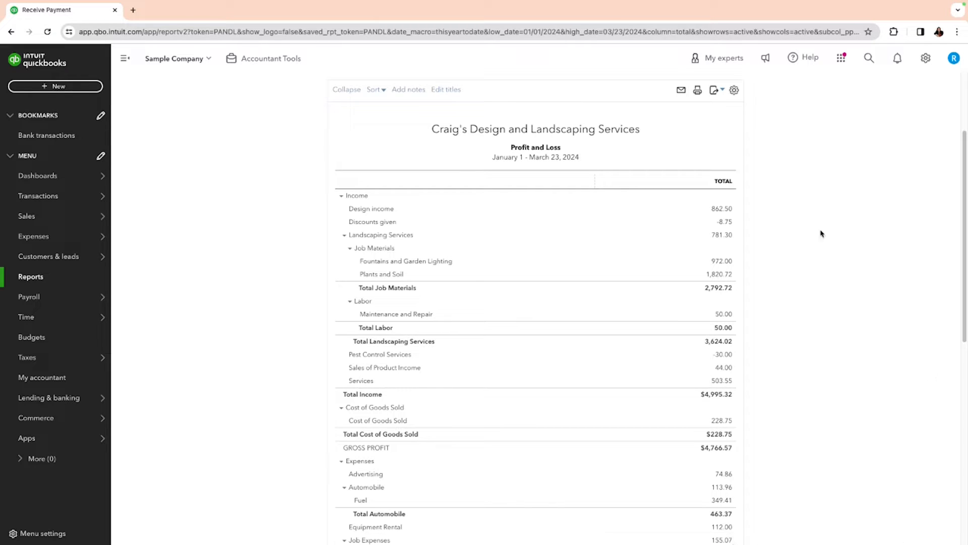
- Start a bank deposit and open the Freeman Sporting Goods payment from its list of undeposited payments
left_click(40, 87)
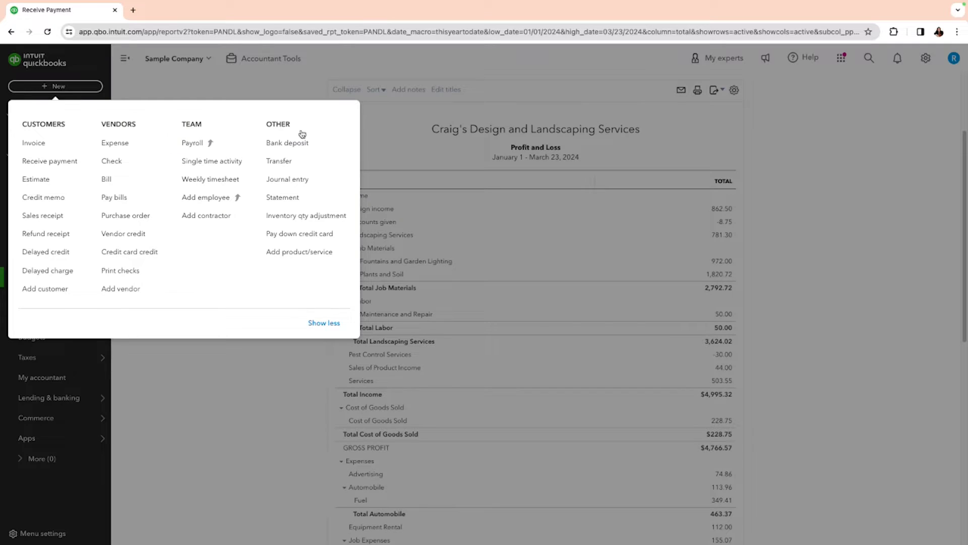
left_click(290, 143)
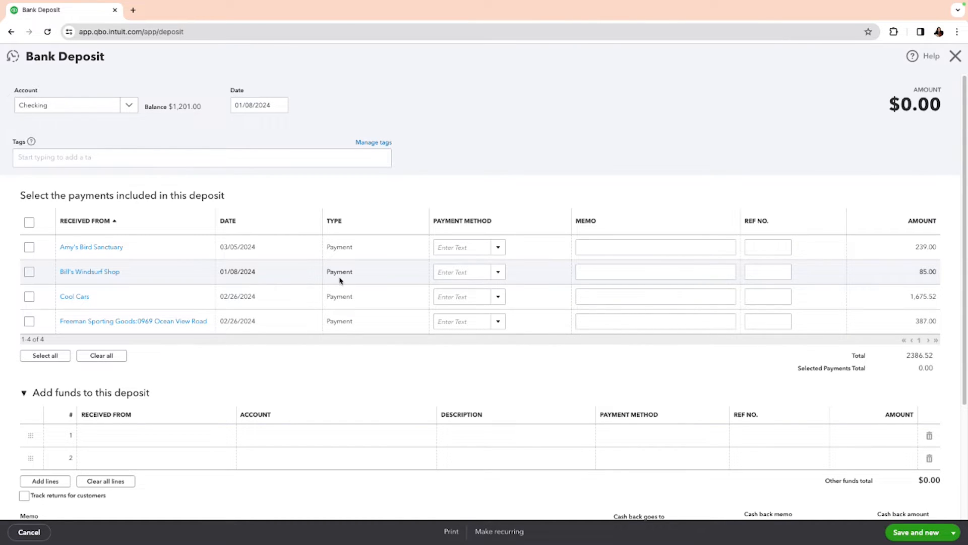
left_click(101, 327)
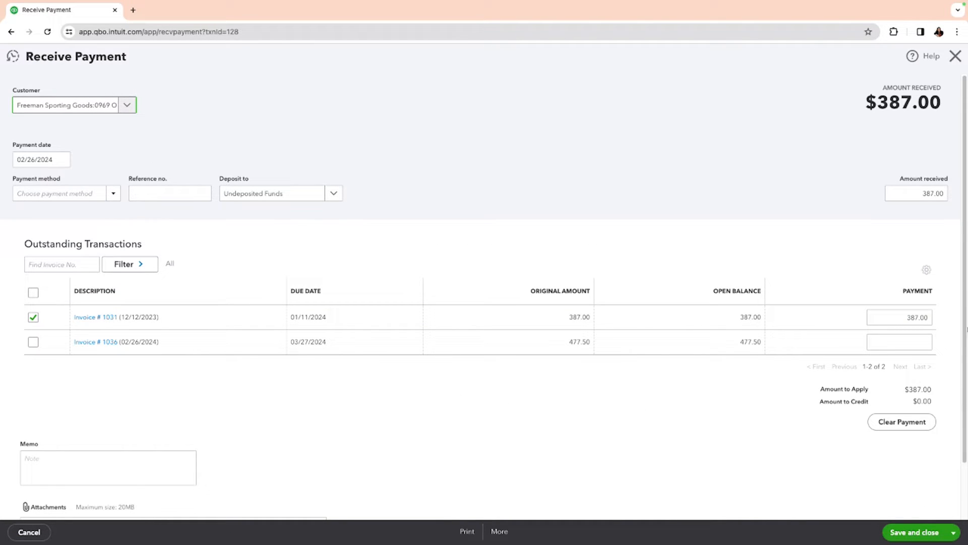
- Set the Freeman Sporting Goods payment's amount received to 400.00, deselect invoice 1036 so only invoice 1031 is paid, and save the payment
left_click(907, 317)
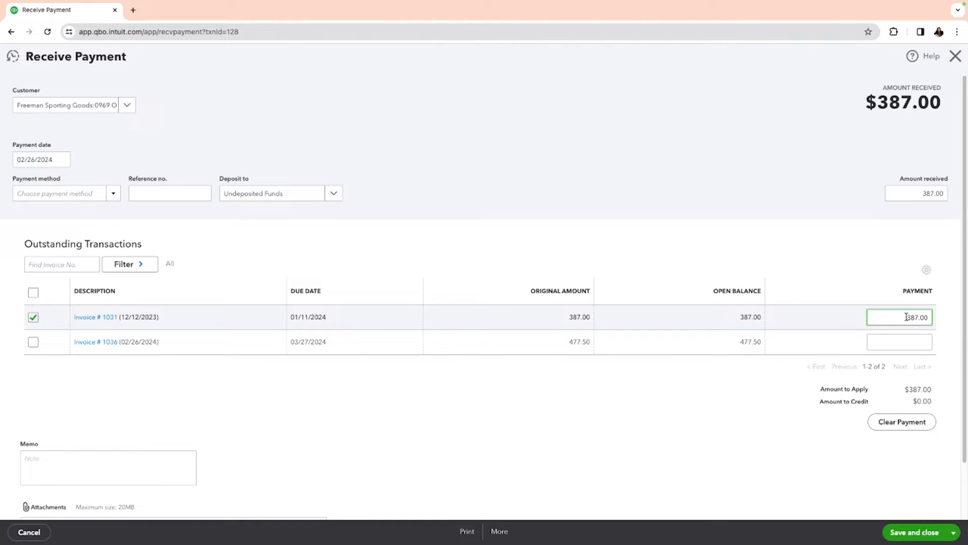
left_click(916, 197)
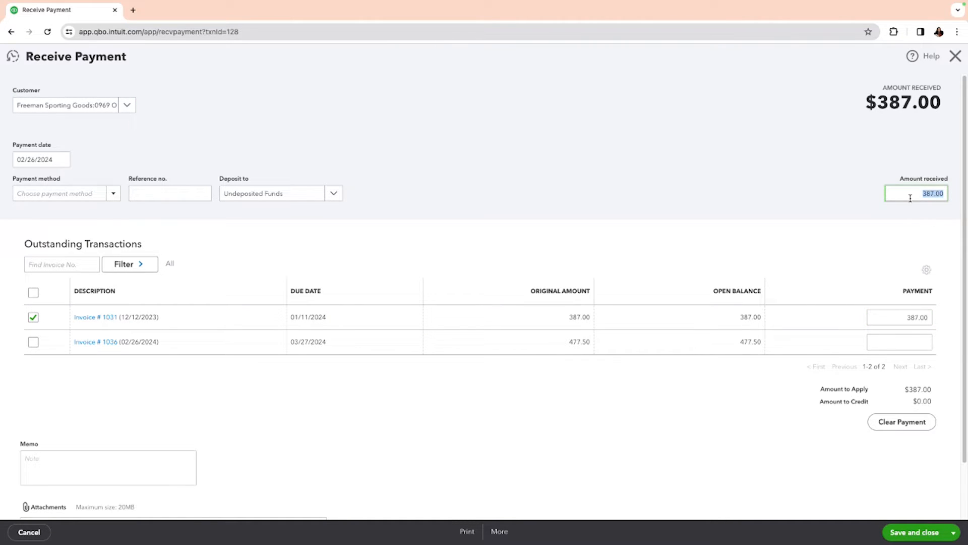
type("400.00")
left_click(789, 432)
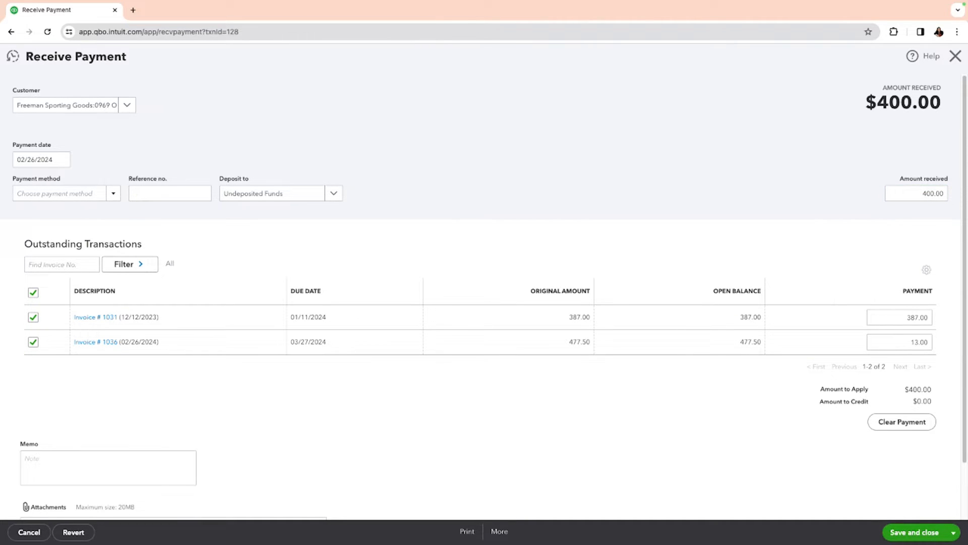
left_click(33, 341)
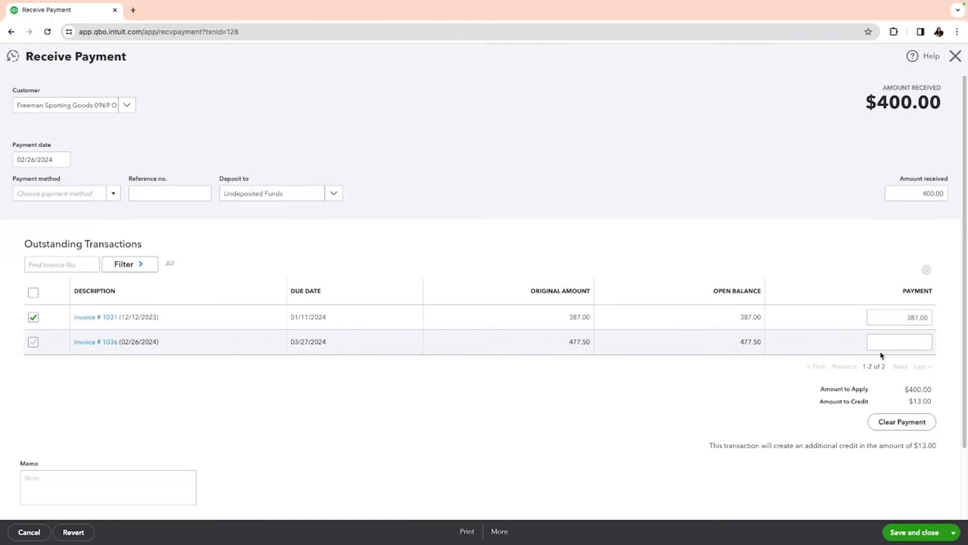
left_click(919, 533)
left_click(581, 322)
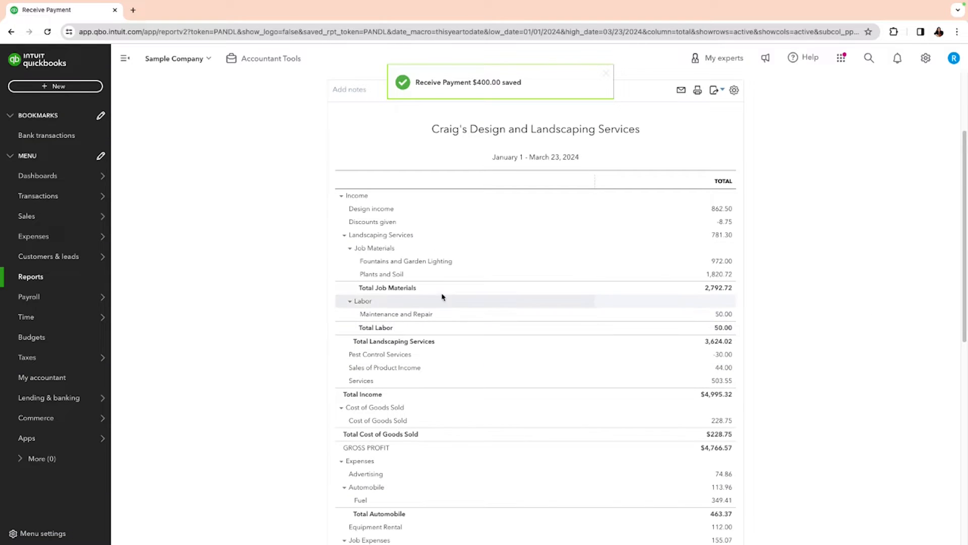
- Review the income section of the Profit and Loss report and drill into its Unapplied Cash Payment Income amount
scroll(452, 251, "up", 3)
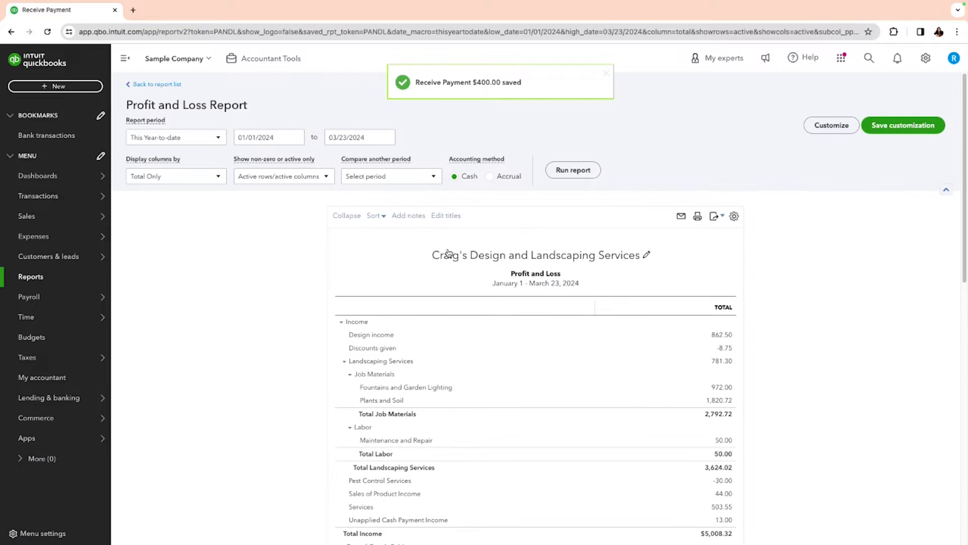
scroll(450, 251, "down", 3)
scroll(449, 250, "down", 1)
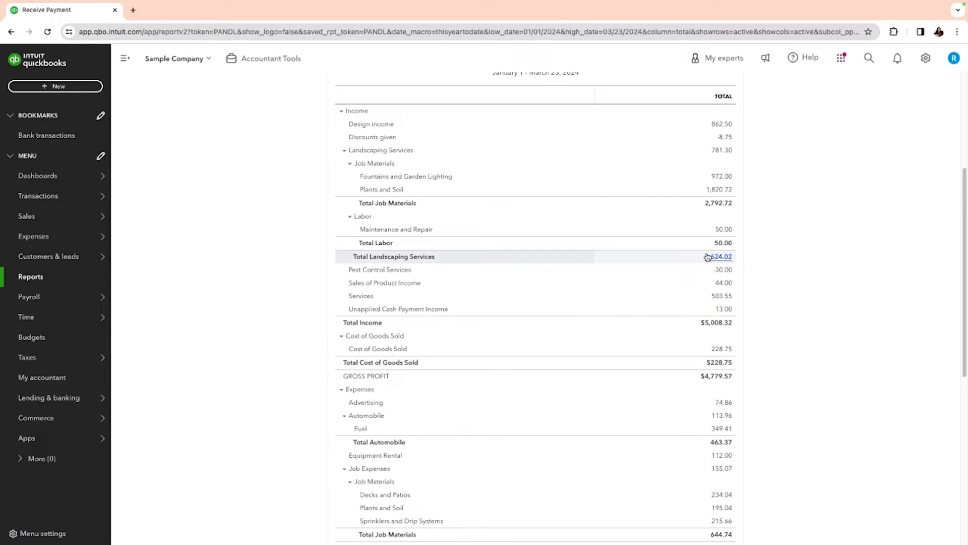
scroll(700, 258, "up", 3)
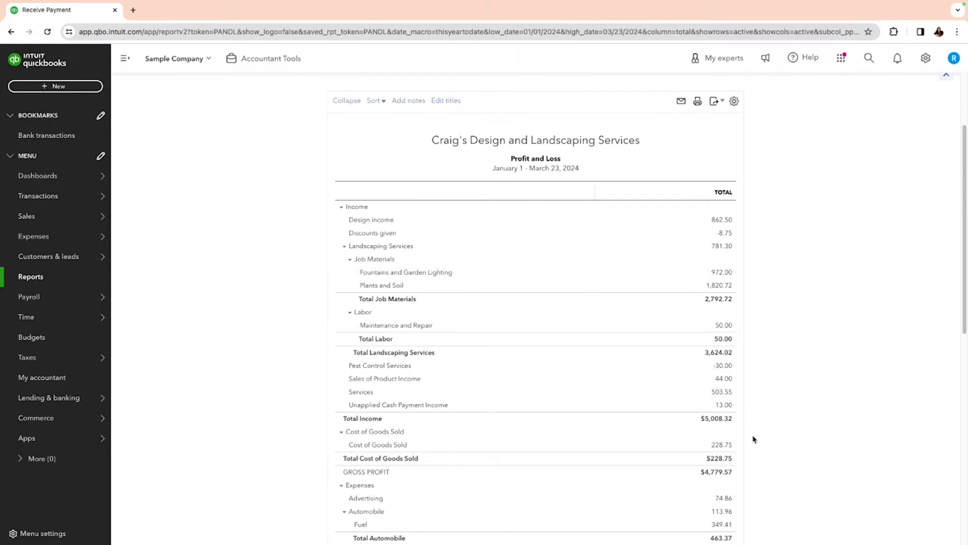
left_click(727, 406)
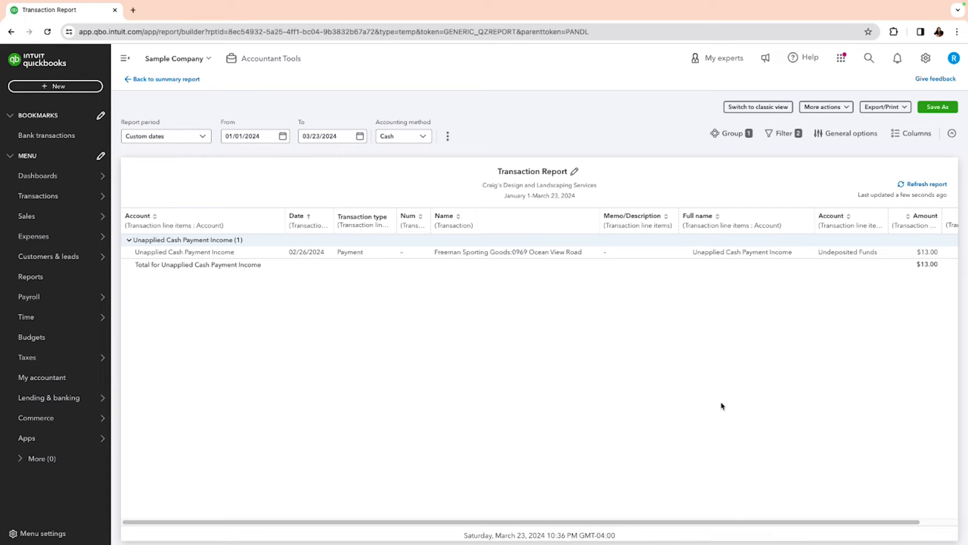
- Open invoice 1031 from the Freeman Sporting Goods payment and add Design:Services as its third line item
left_click(928, 252)
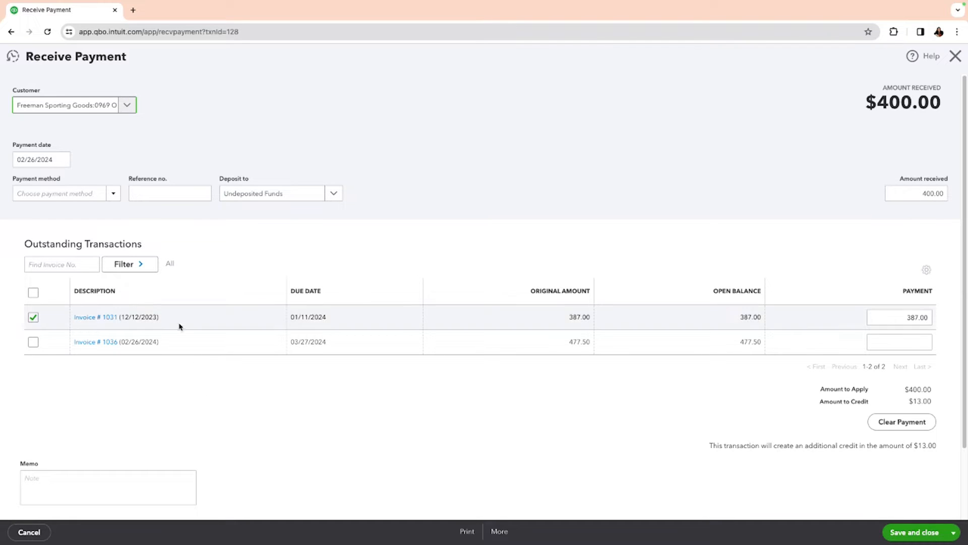
left_click(104, 320)
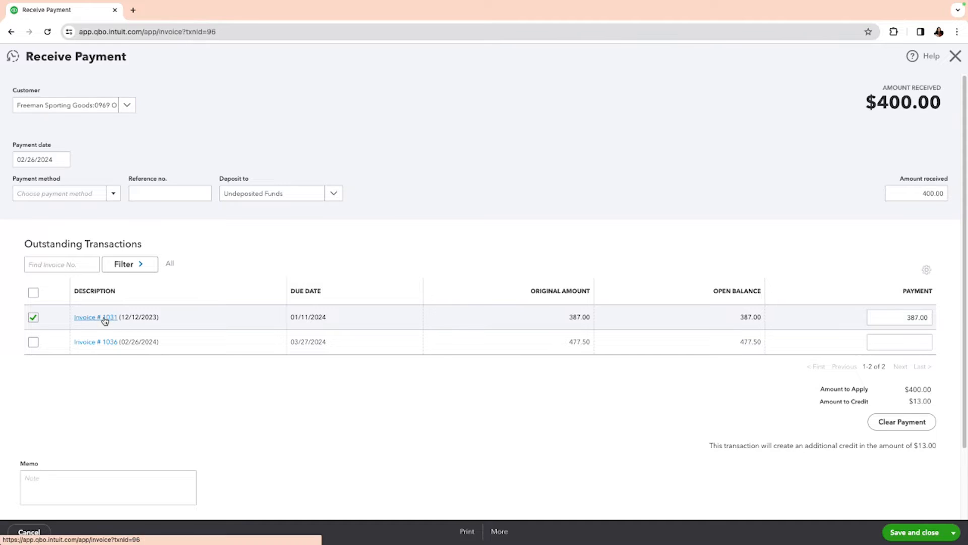
left_click(181, 353)
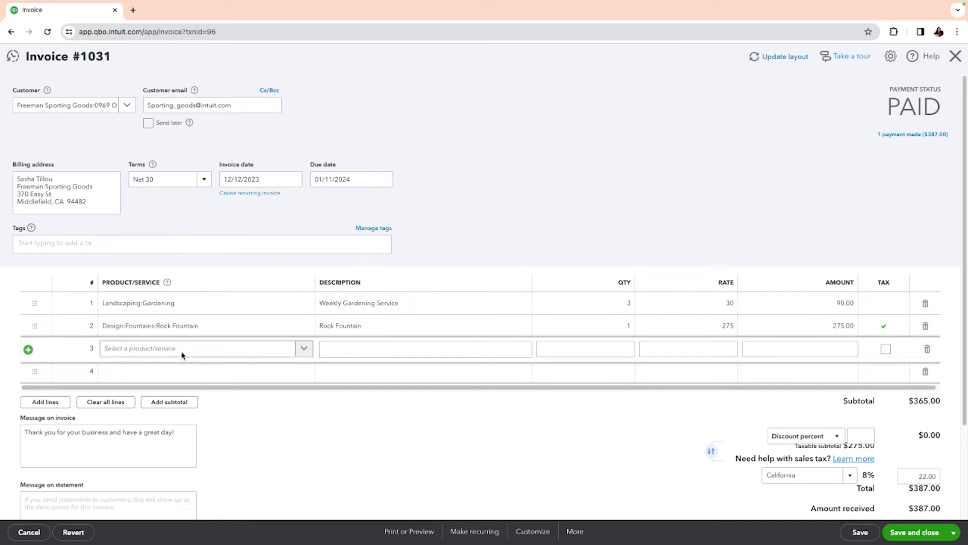
type("tips")
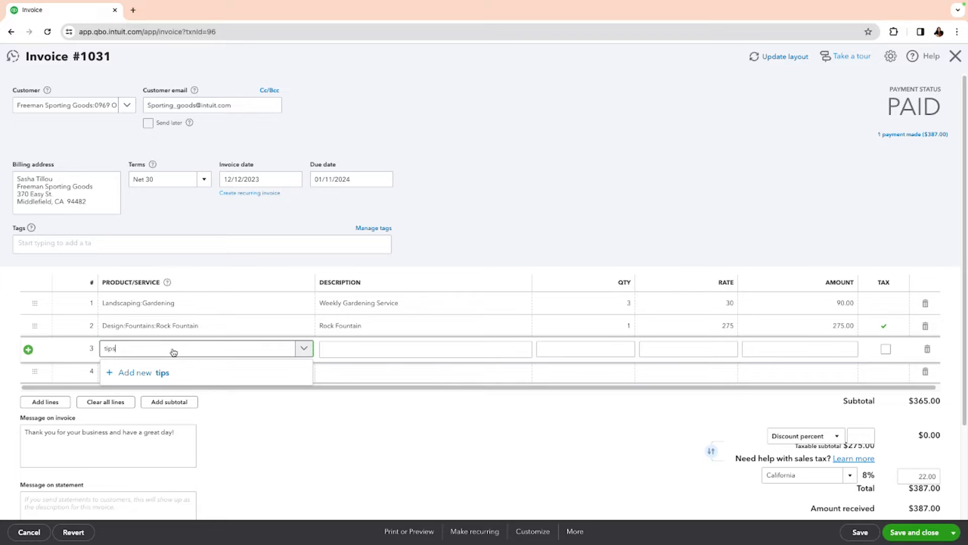
key("BackSpace")
key("BackSpace")
key("BackSpace")
type("sign:Ser")
type("vic")
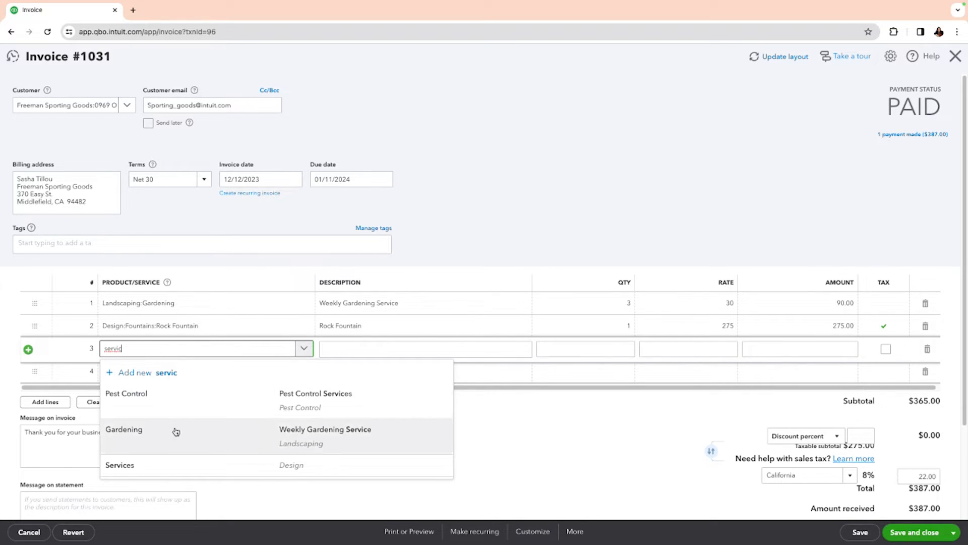
left_click(158, 461)
- Set the Design:Services line's amount to 13, then save and close the invoice, accepting the change to the linked transaction
left_click(828, 349)
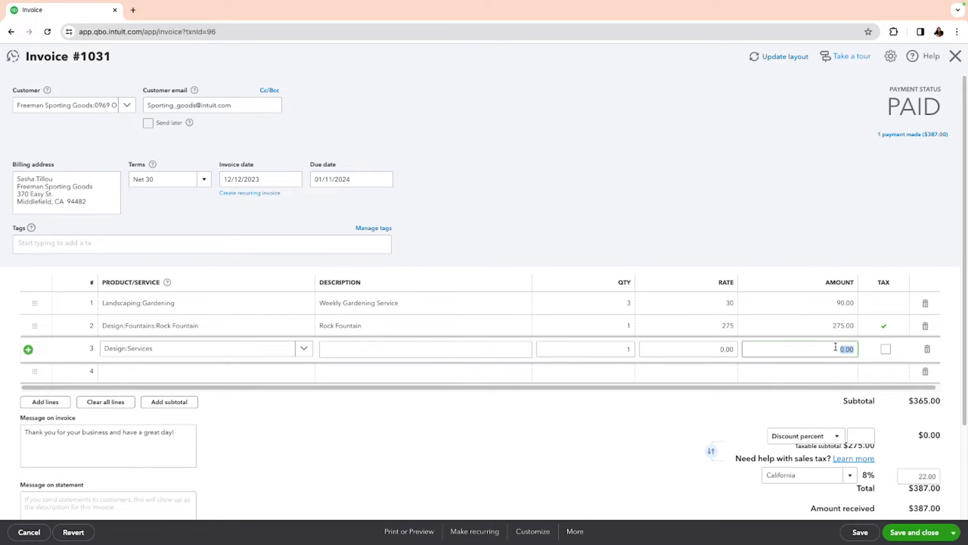
type("13")
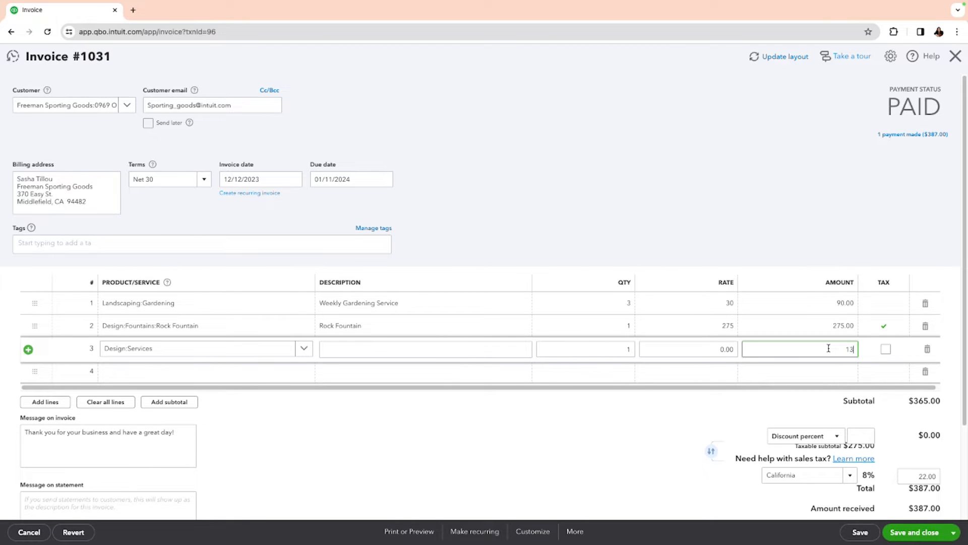
left_click(603, 466)
scroll(816, 465, "down", 2)
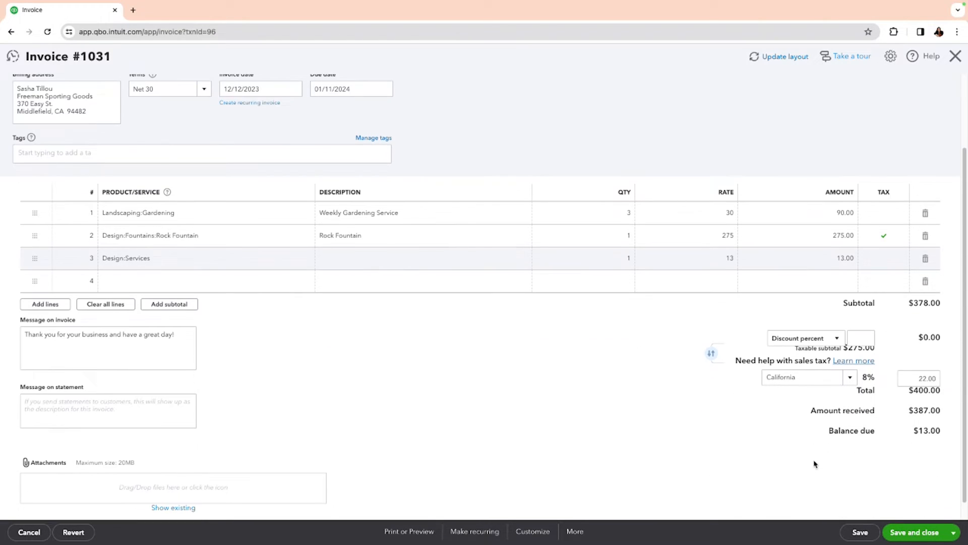
left_click(912, 532)
left_click(570, 321)
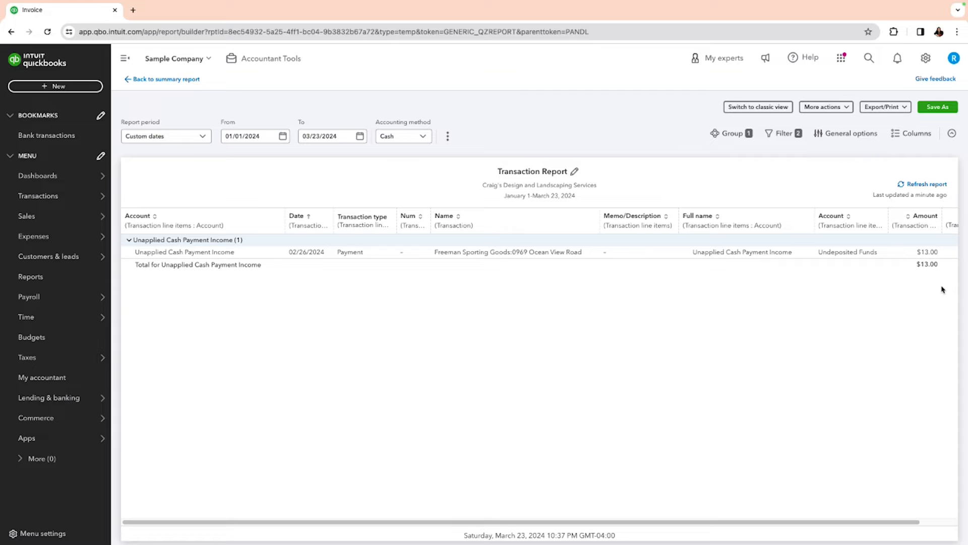
- Reopen the Freeman Sporting Goods payment from the transaction report and set the payment applied to invoice 1031 to 400
left_click(928, 252)
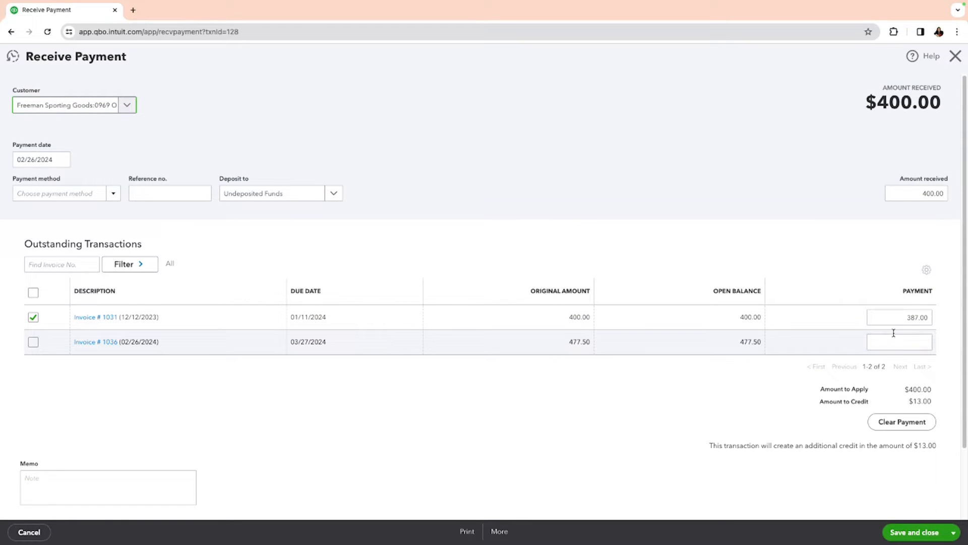
left_click(889, 323)
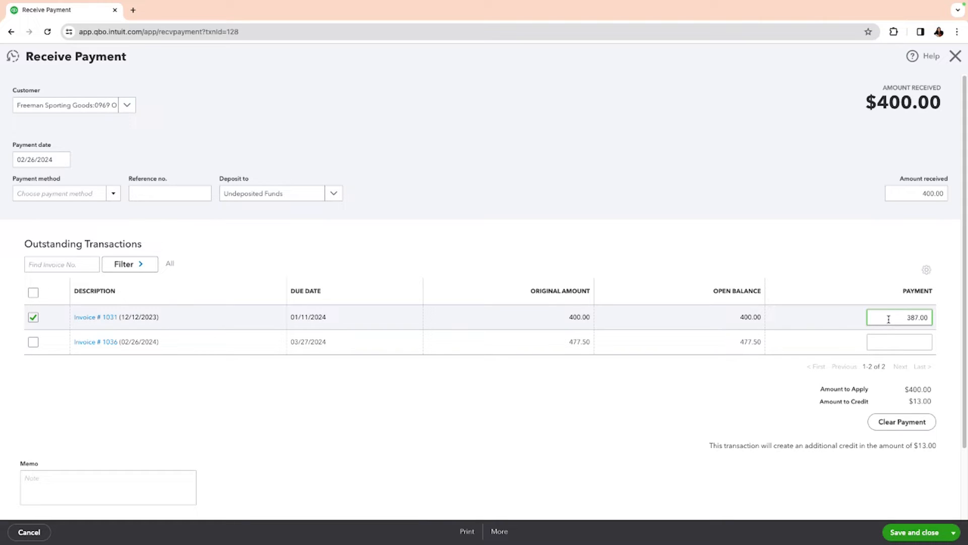
left_click_drag(921, 316, 922, 316)
key("BackSpace")
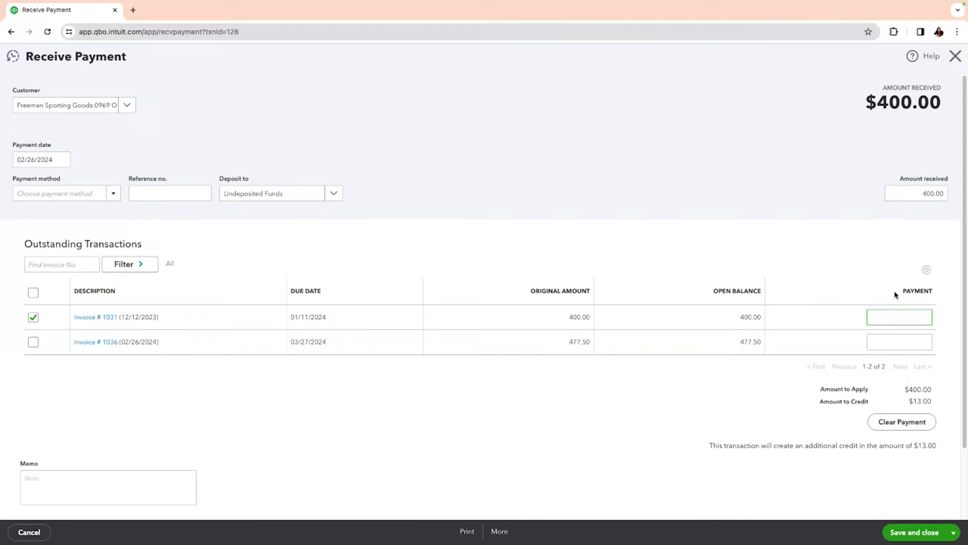
type("400")
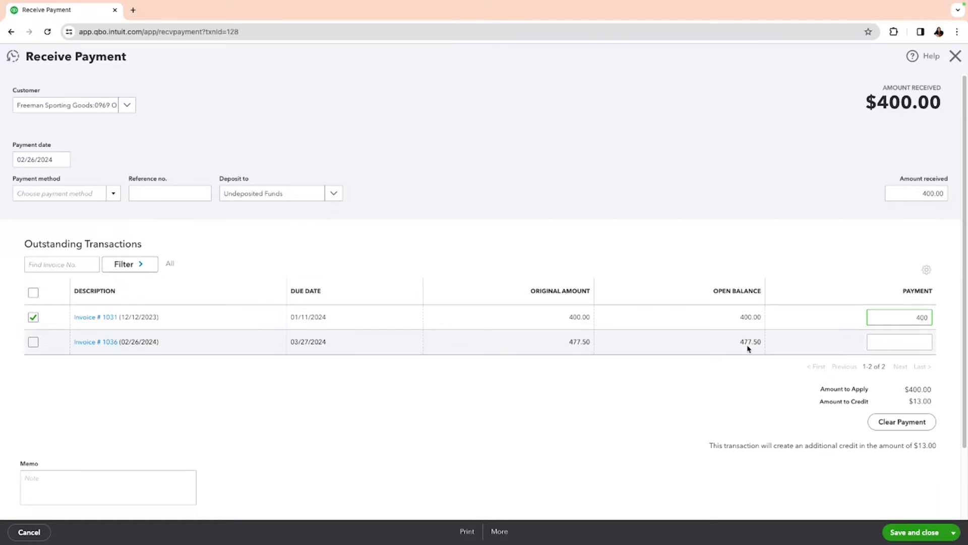
left_click(668, 412)
double_click(937, 194)
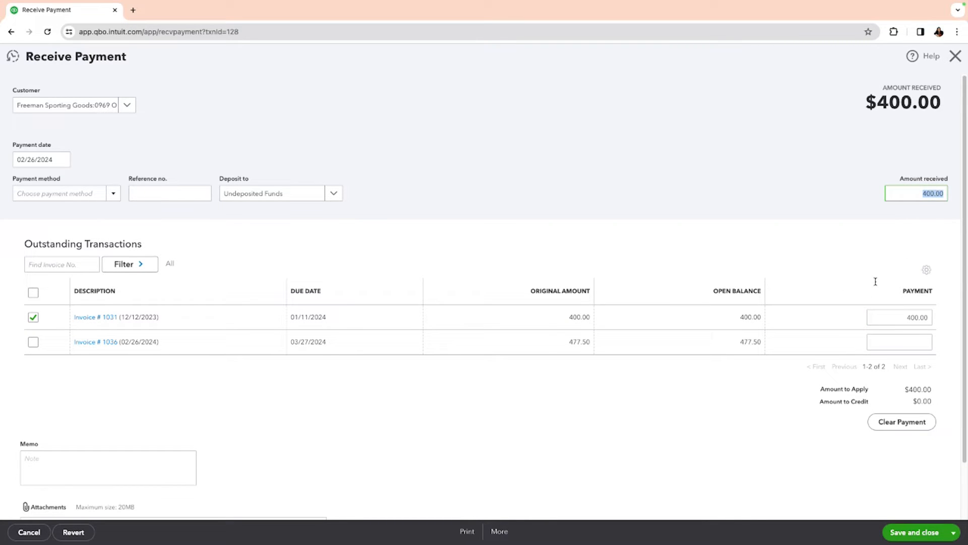
left_click(888, 318)
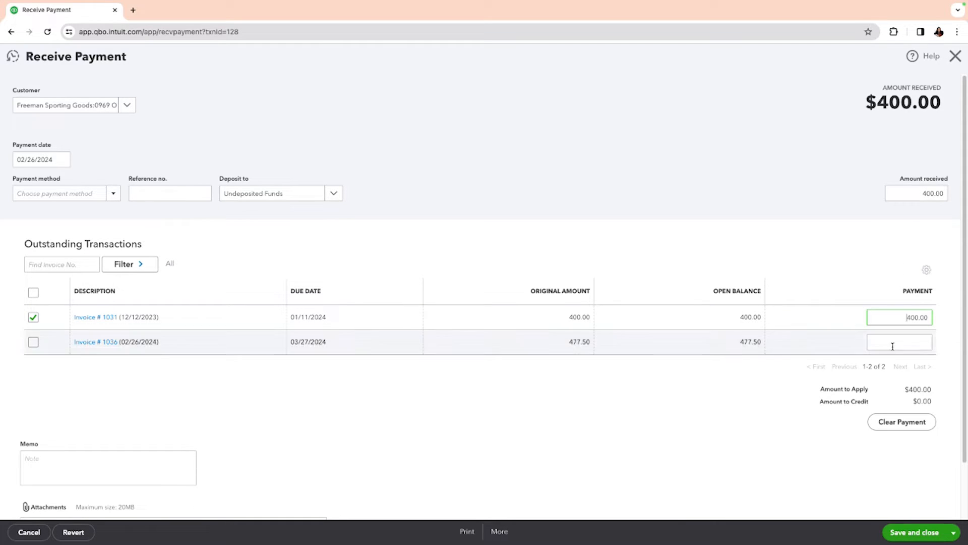
- Save and close the payment, accepting the change to linked transactions, and return to the Profit and Loss summary
left_click(896, 533)
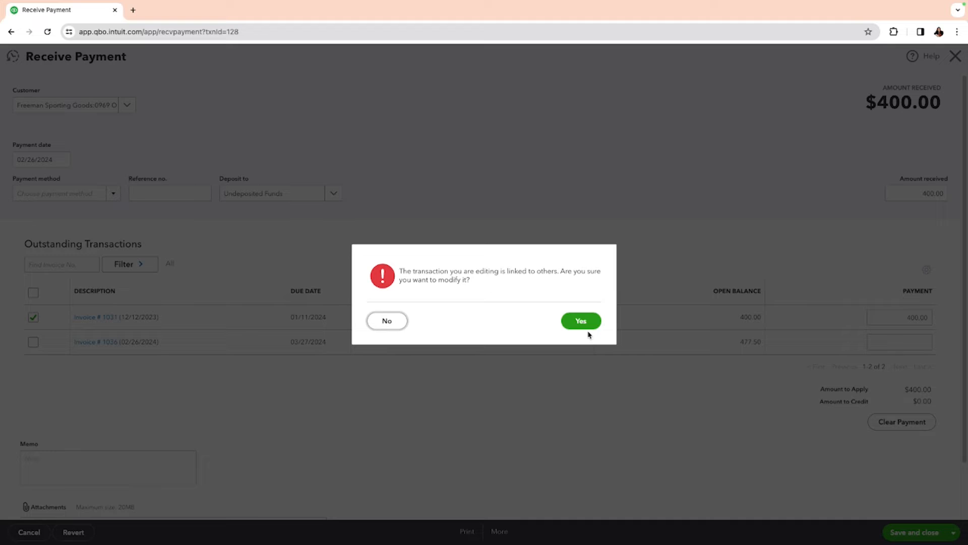
left_click(586, 326)
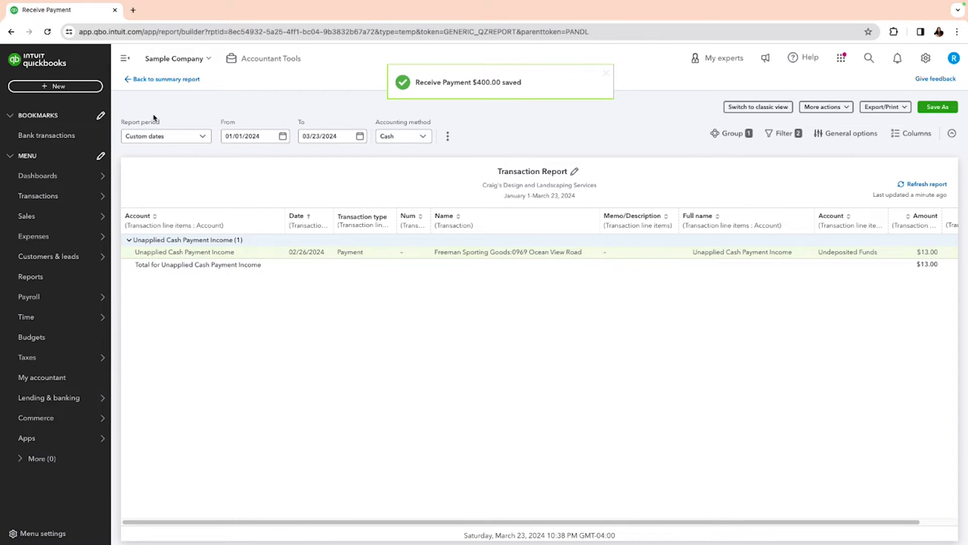
left_click(156, 81)
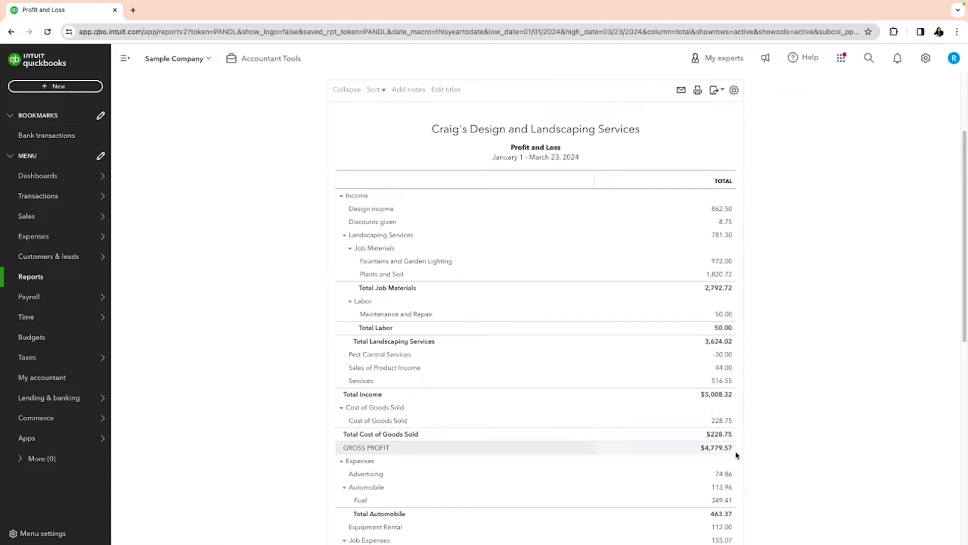
mouse_move(12, 246)
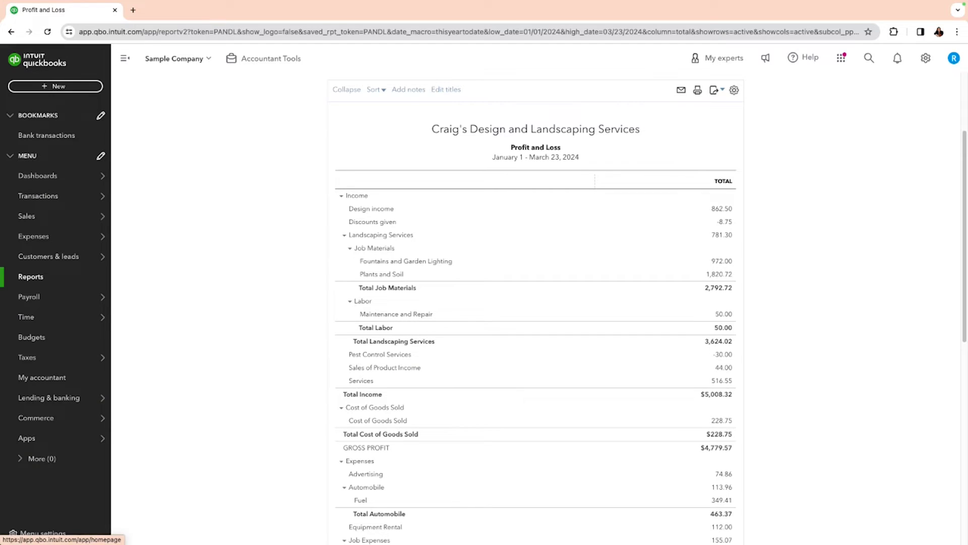